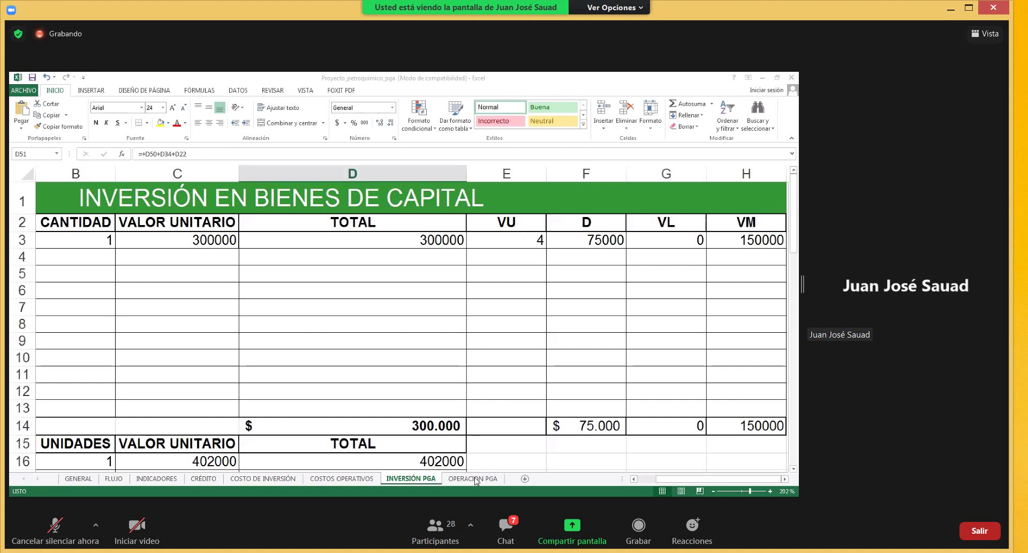
# - Examine the OPERACION PGA and INVERSIÓN PGA sheets and the items leading to FFN PURO on the FLUJO sheet
pyautogui.click(474, 478)
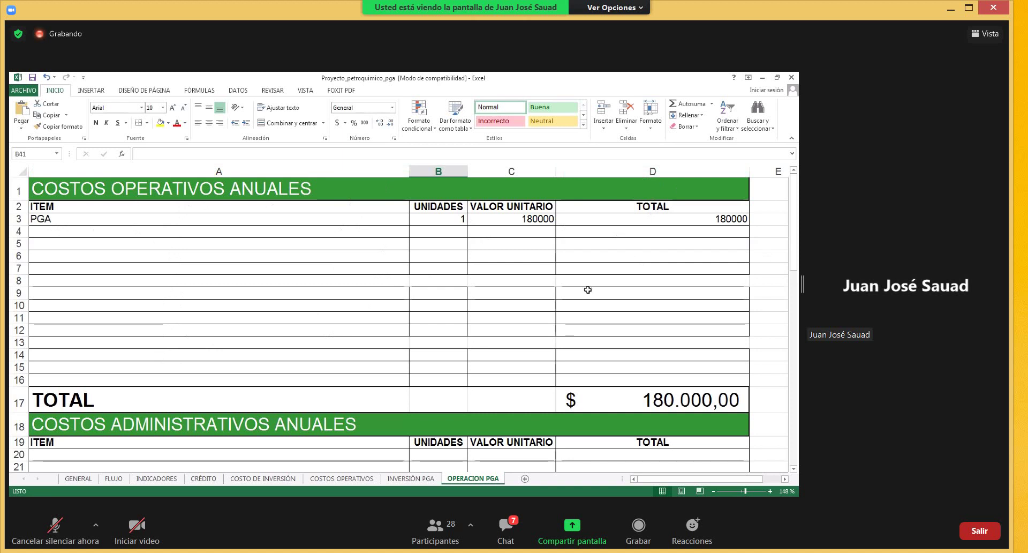
pyautogui.click(420, 478)
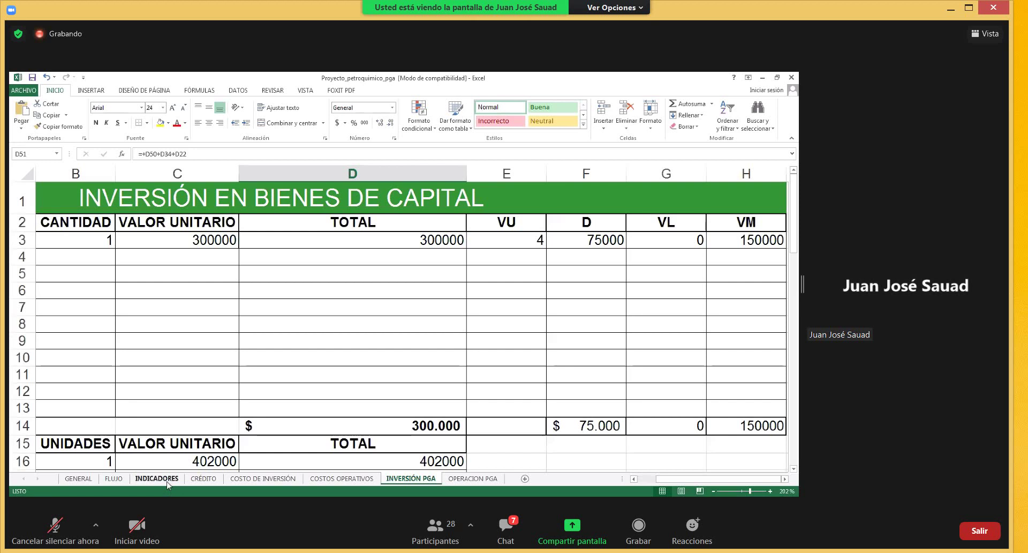
pyautogui.click(113, 478)
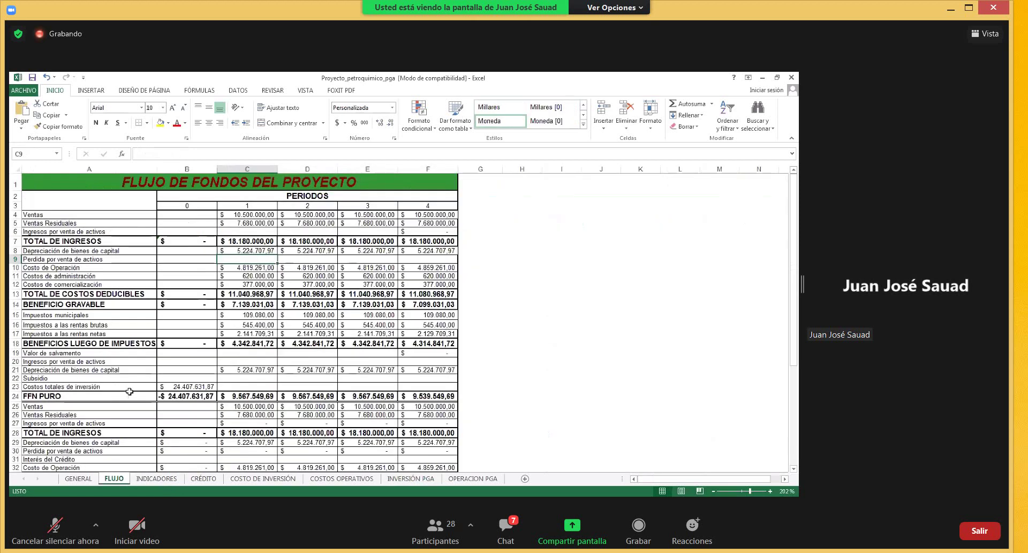
pyautogui.moveTo(213, 395); pyautogui.dragTo(418, 395)
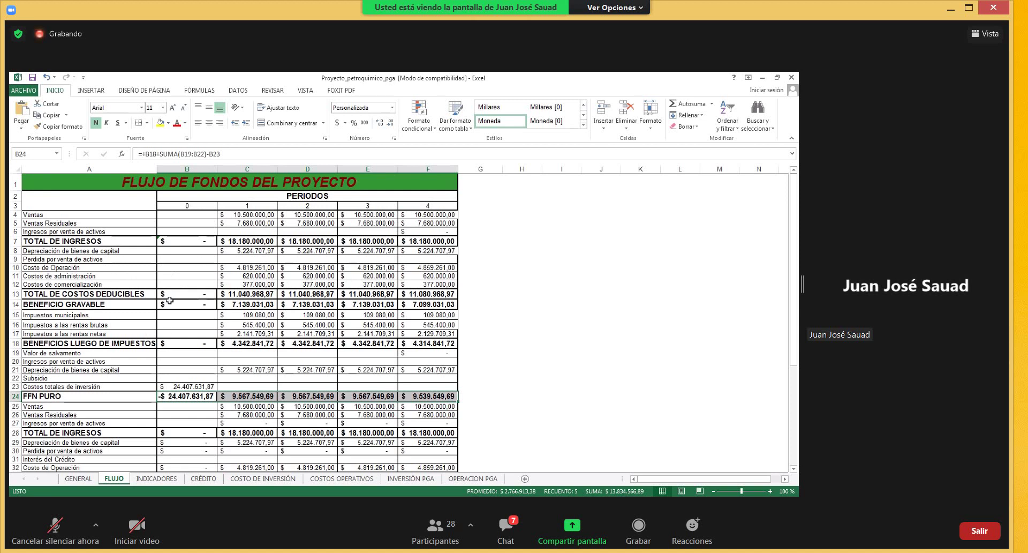
pyautogui.click(99, 361)
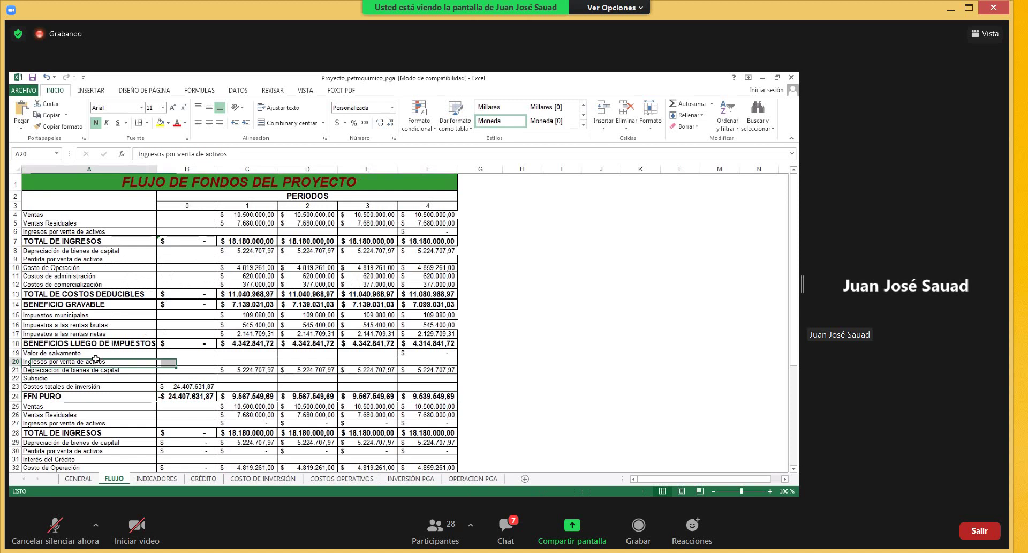
pyautogui.click(94, 370)
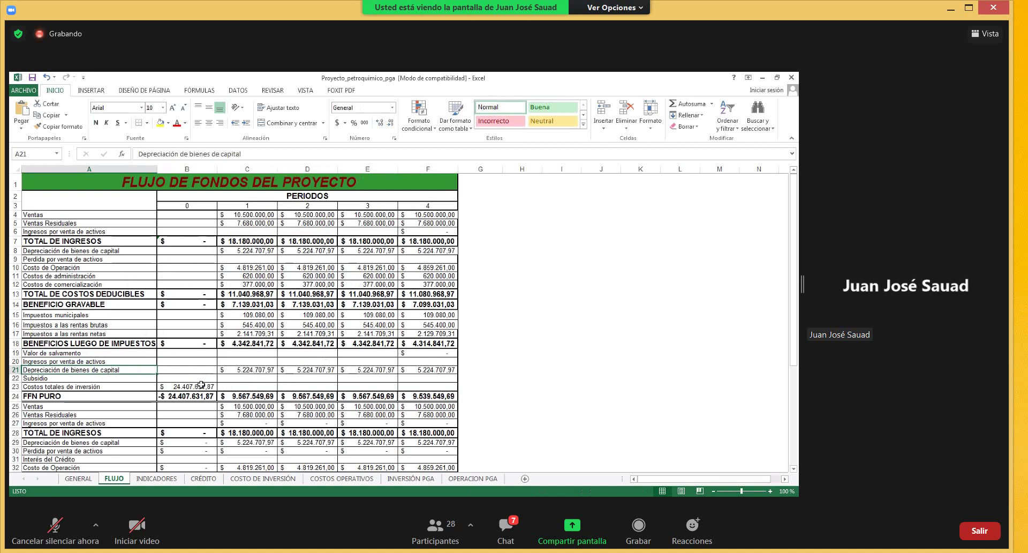
# - Fill the FFN PURO row, A24:F24, on the FLUJO sheet with a blue theme colour
pyautogui.scroll(-2, 200, 384)
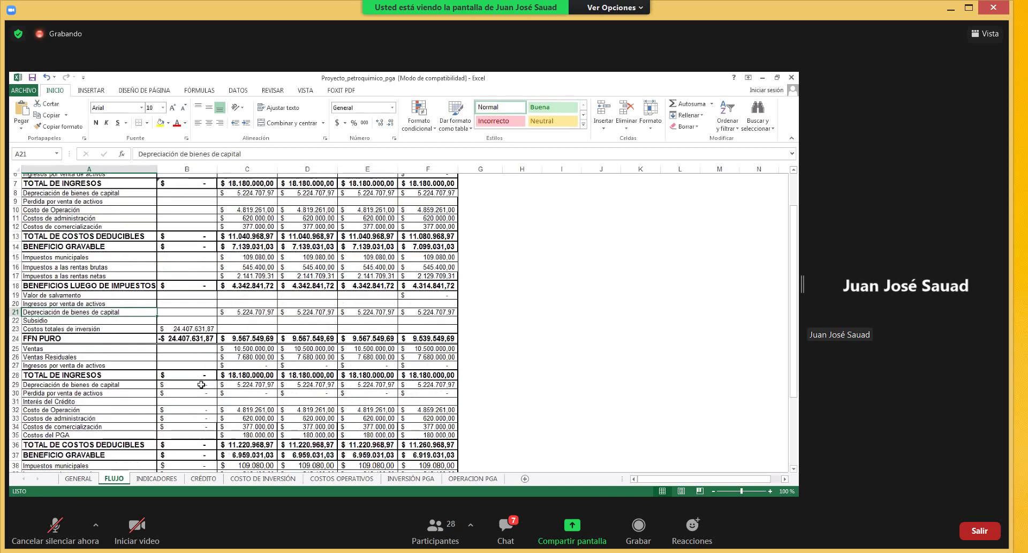
pyautogui.moveTo(189, 335); pyautogui.dragTo(428, 333)
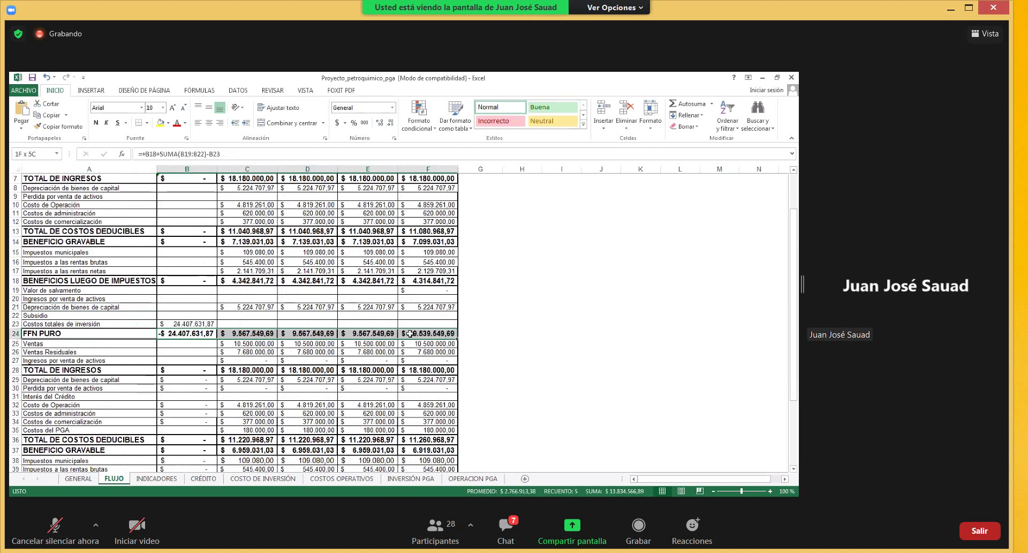
pyautogui.moveTo(153, 333); pyautogui.dragTo(428, 334)
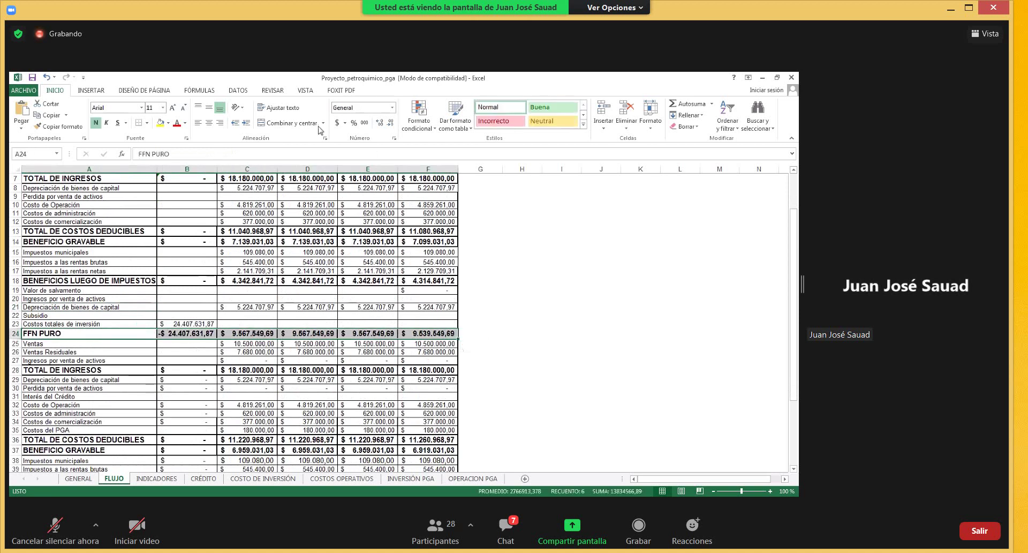
pyautogui.click(166, 123)
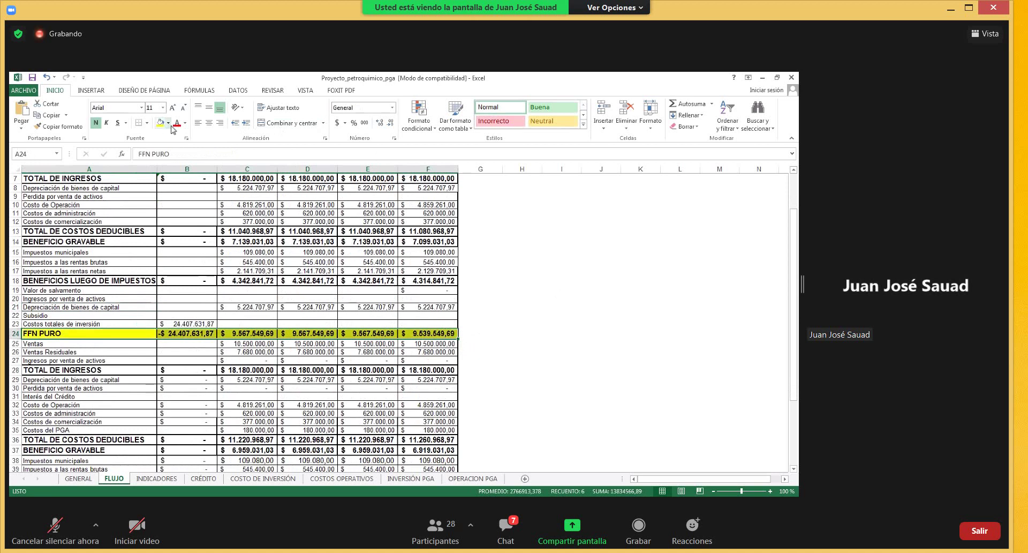
pyautogui.click(168, 123)
pyautogui.click(193, 160)
pyautogui.click(299, 242)
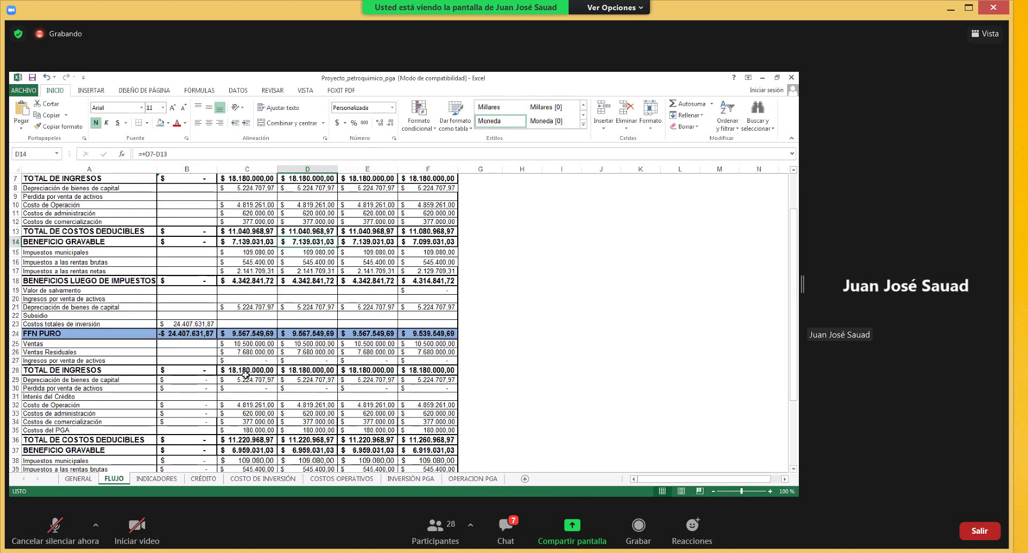
# - Highlight the Costos del PGA row, A35:F35, with the standard light green fill
pyautogui.scroll(-1, 245, 374)
pyautogui.scroll(-2, 107, 377)
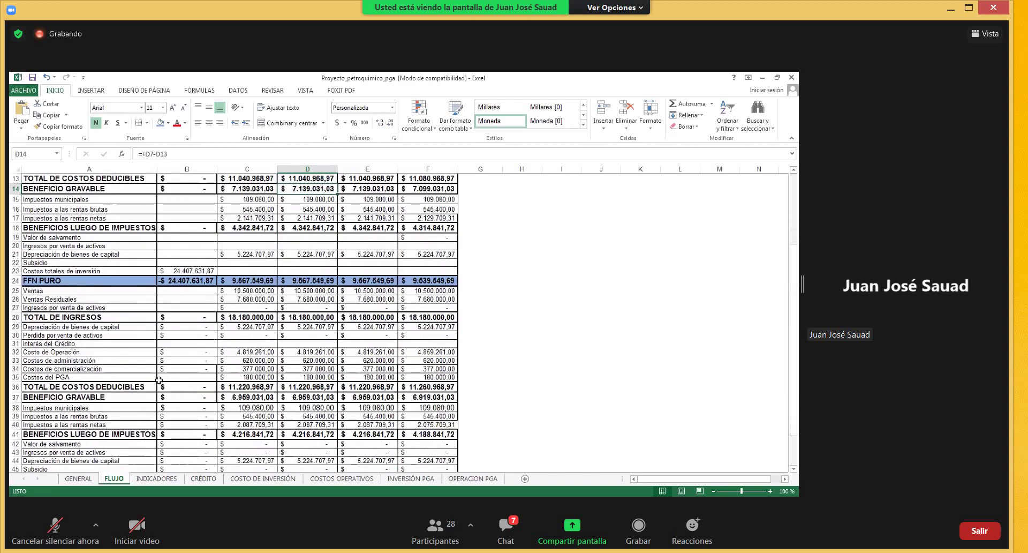
pyautogui.moveTo(67, 375); pyautogui.dragTo(417, 375)
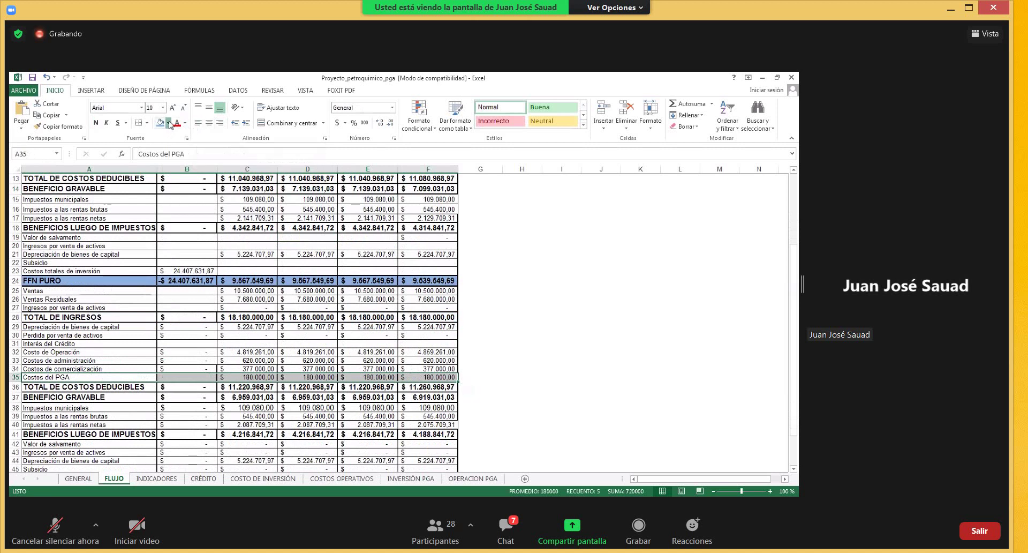
pyautogui.click(168, 123)
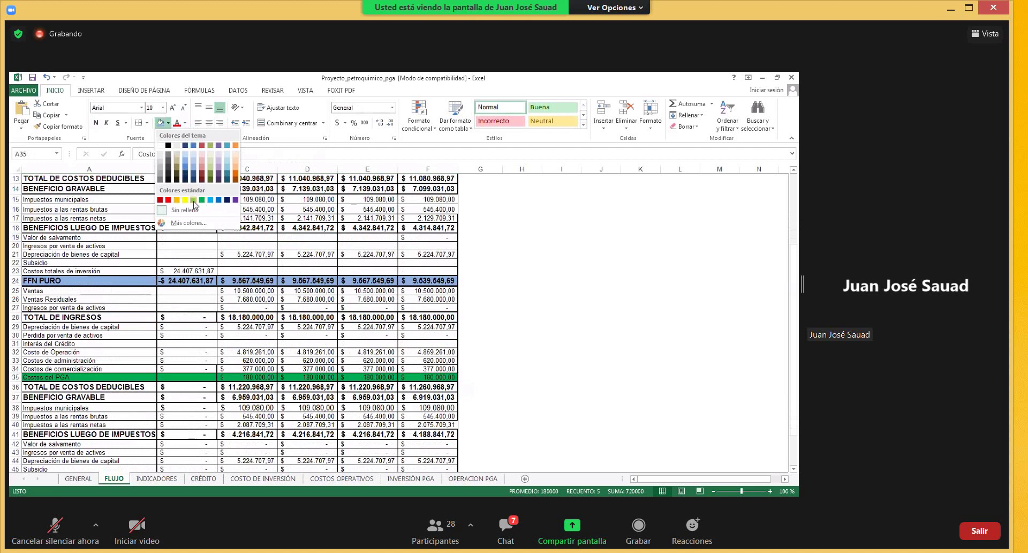
pyautogui.click(194, 201)
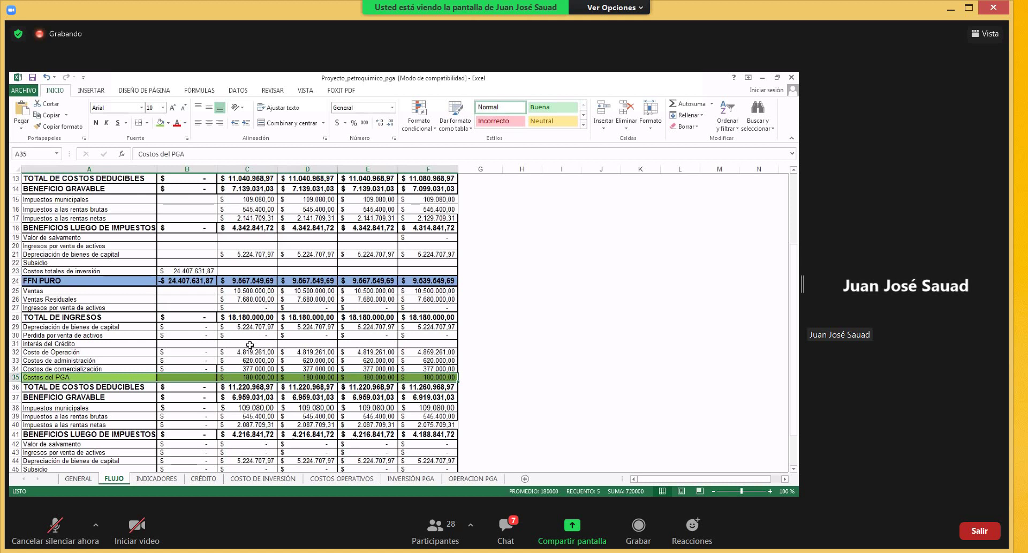
pyautogui.click(250, 344)
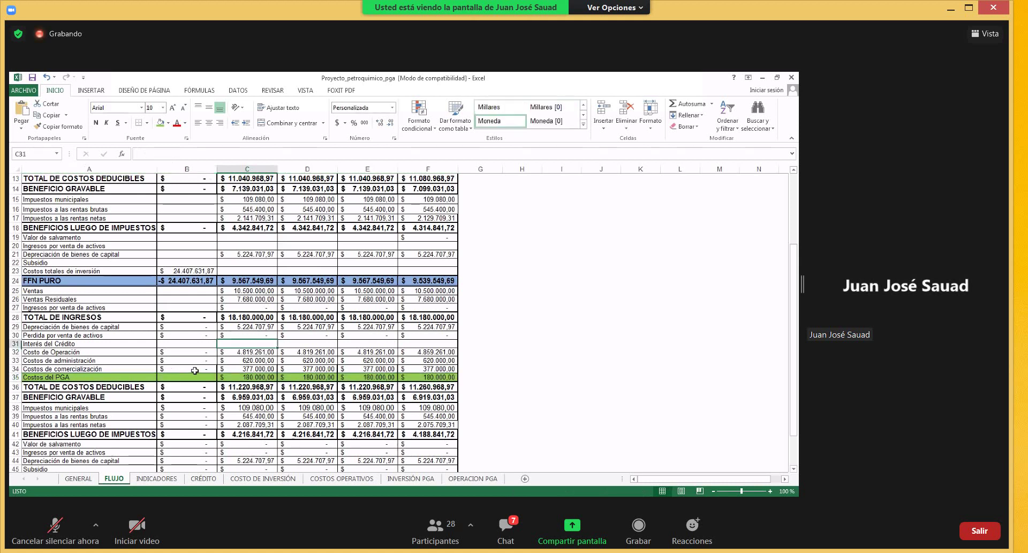
# - Apply the same light green fill to the Costos de inversión PGA label and its amount, A49:B49
pyautogui.scroll(-2, 194, 370)
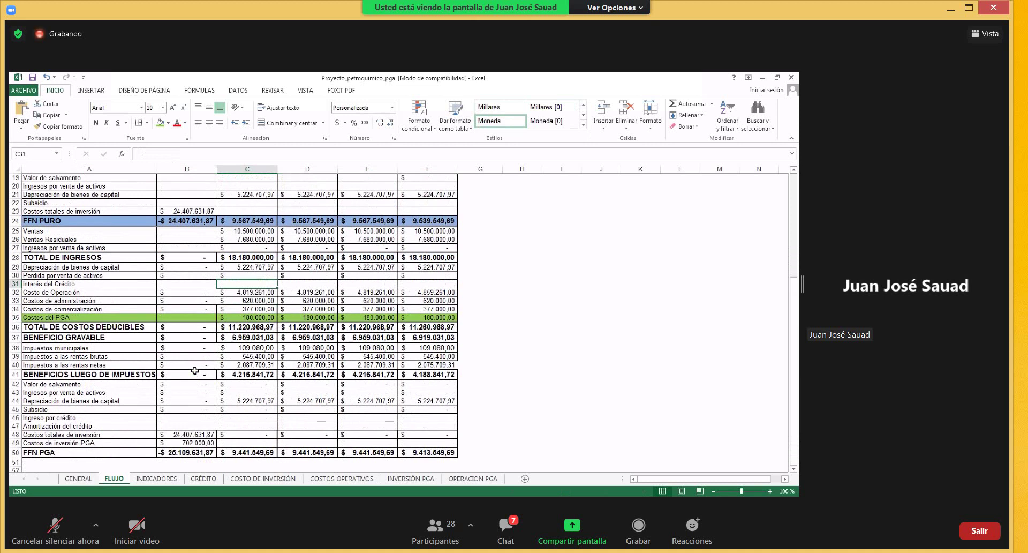
pyautogui.click(106, 443)
pyautogui.moveTo(107, 444); pyautogui.dragTo(185, 444)
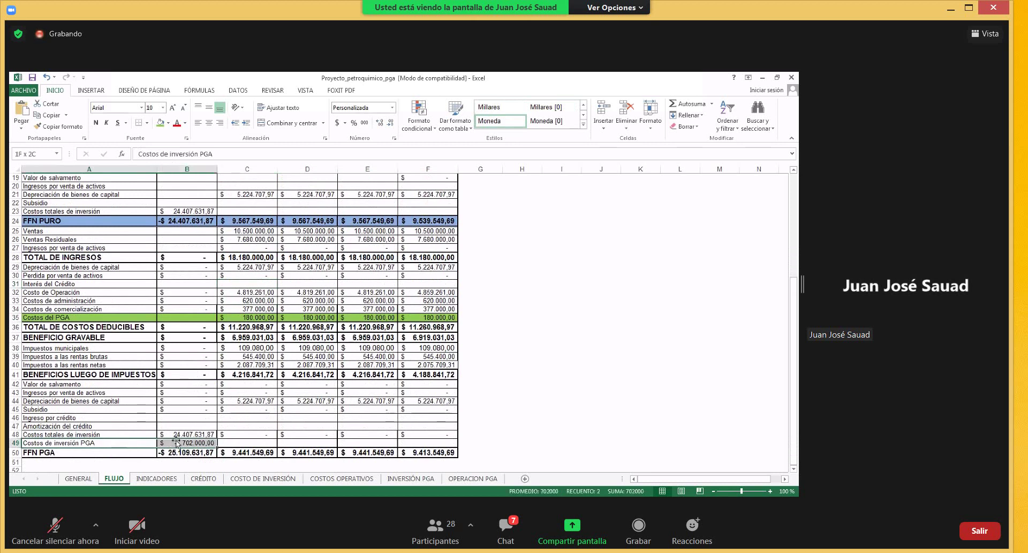
pyautogui.click(160, 124)
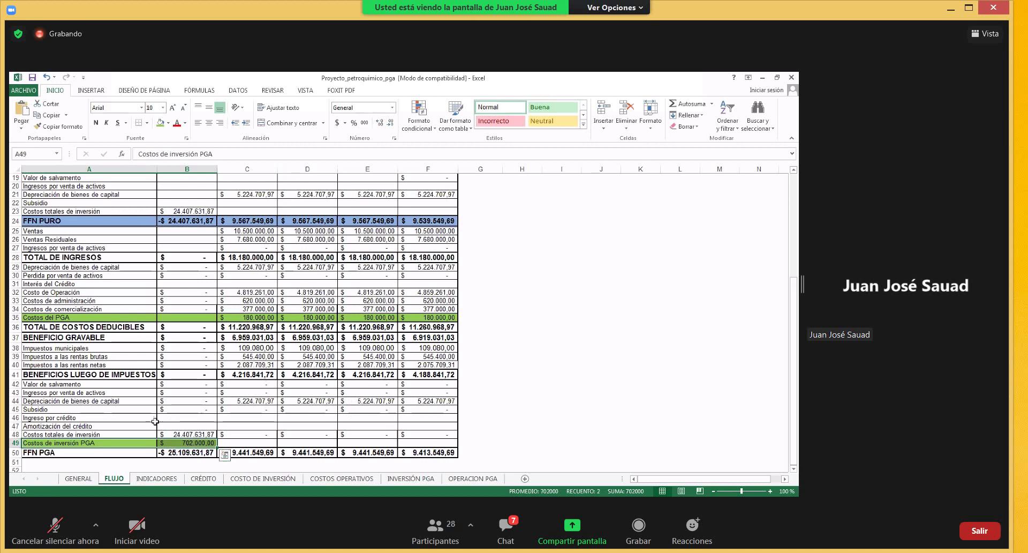
# - Fill the FFN PGA row, A50:F50, with the standard light blue colour
pyautogui.moveTo(133, 453); pyautogui.dragTo(434, 453)
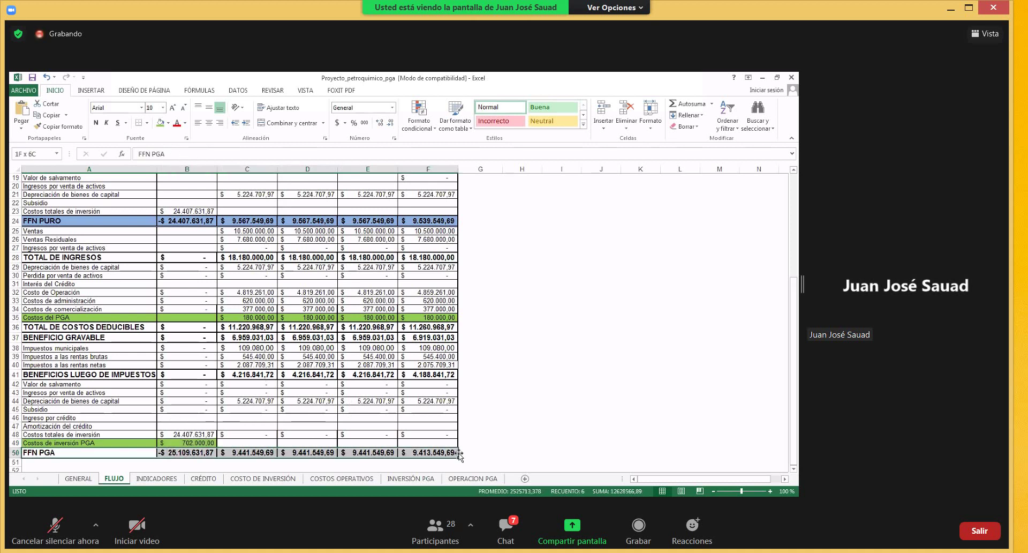
pyautogui.click(168, 123)
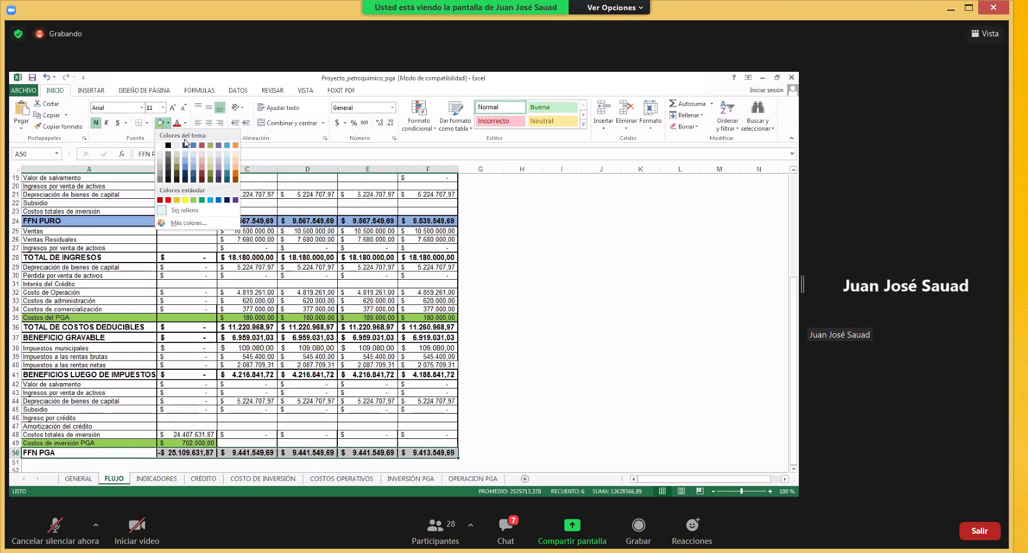
pyautogui.click(209, 202)
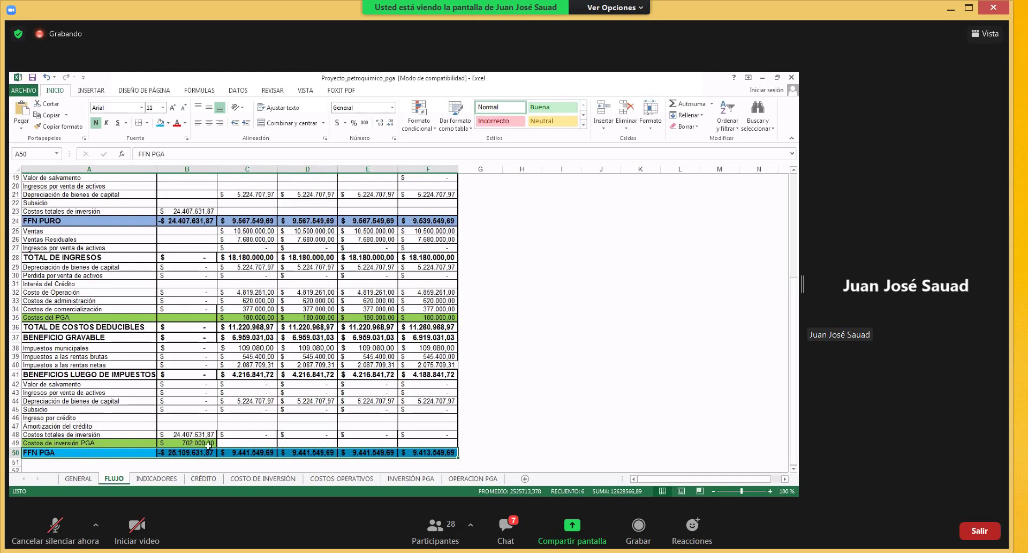
pyautogui.keyDown('shift'); pyautogui.click(408, 454); pyautogui.keyUp('shift')
# - Examine the VAN and TIR formulas for the project with and without the PGA on the INDICADORES sheet
pyautogui.click(158, 479)
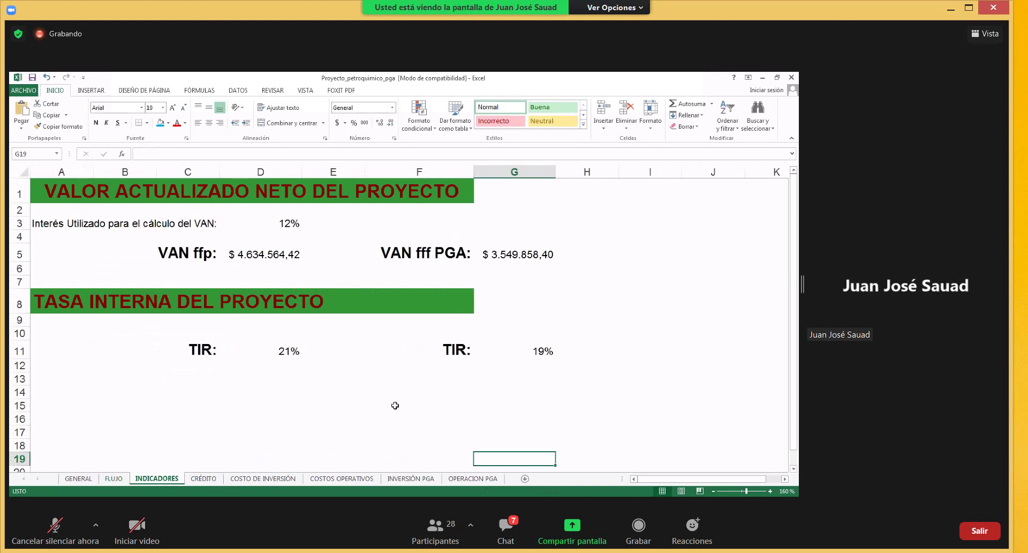
pyautogui.click(265, 255)
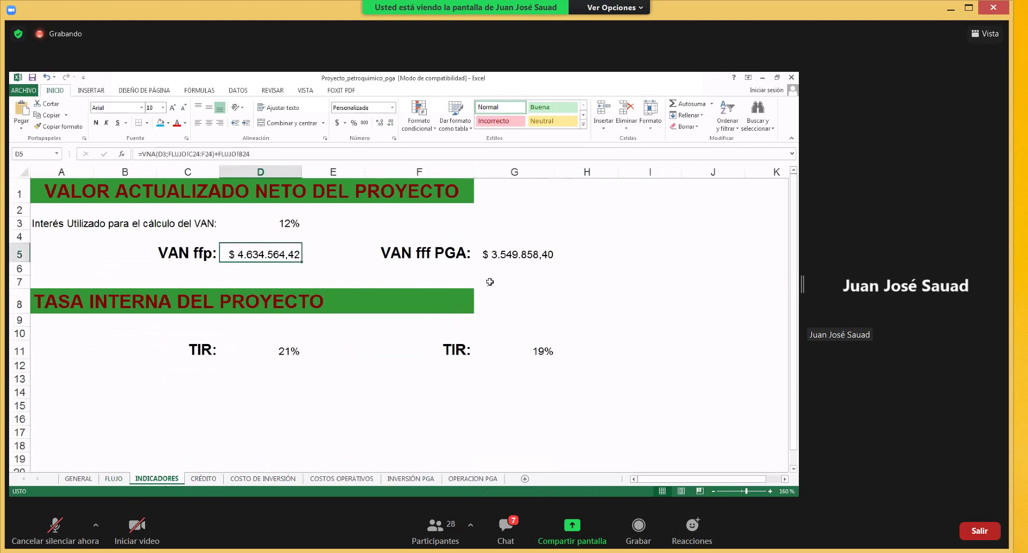
pyautogui.click(509, 255)
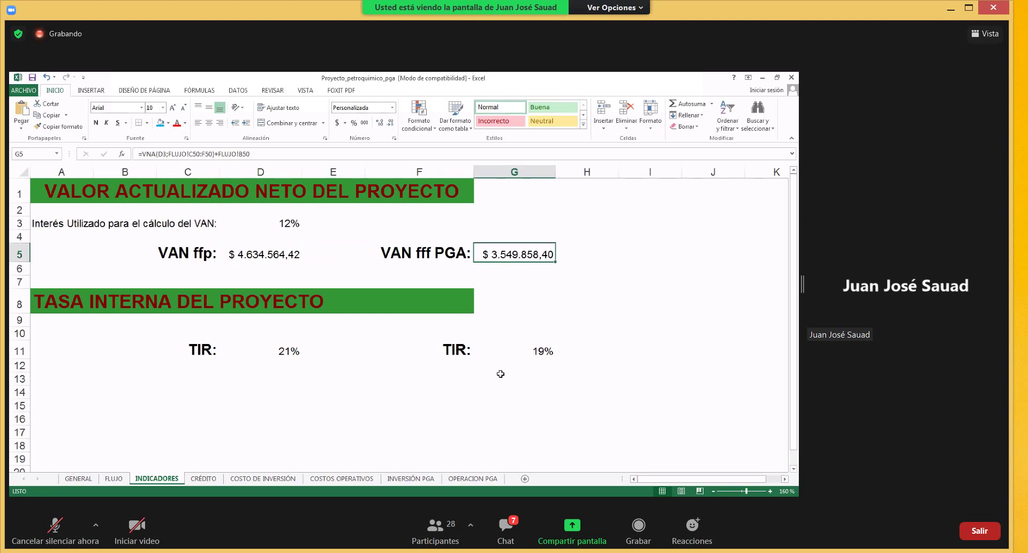
pyautogui.click(281, 353)
pyautogui.click(540, 355)
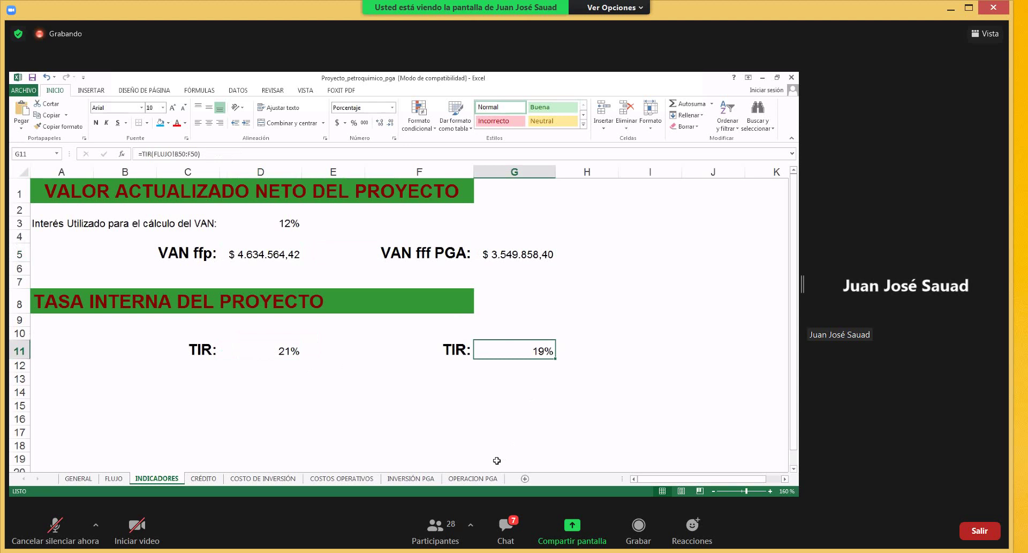
pyautogui.click(264, 256)
pyautogui.click(480, 256)
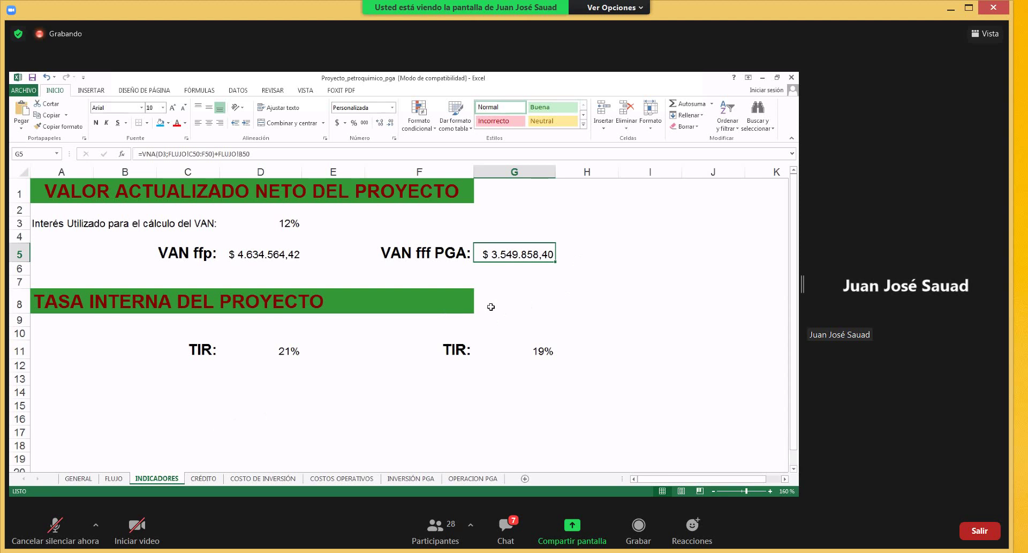
# - Calculate the difference between the two VAN values in cell I5 with the formula +D5-G5
pyautogui.click(620, 256)
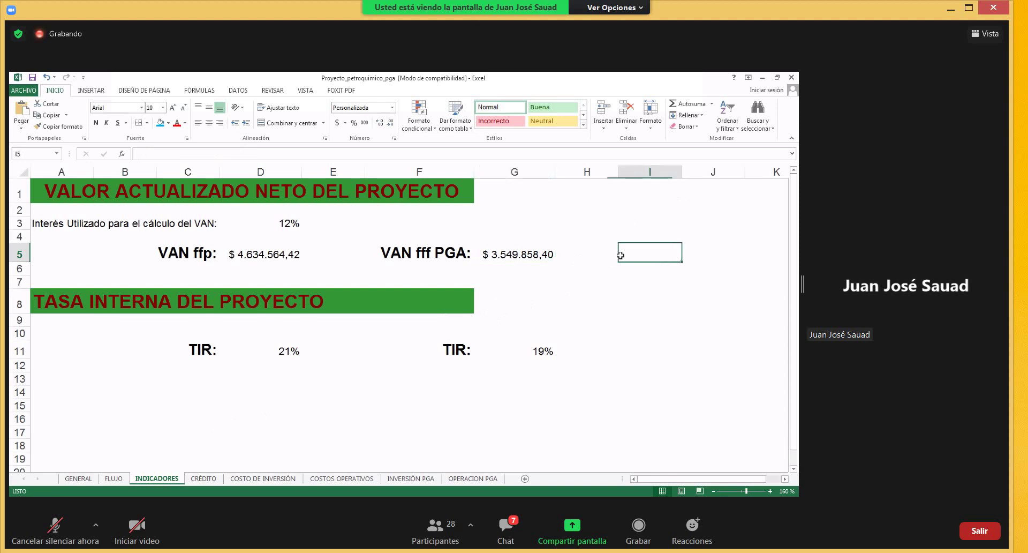
pyautogui.write('+')
pyautogui.press('Left')
pyautogui.press('Left')
pyautogui.press('Left')
pyautogui.press('Left')
pyautogui.press('Left')
pyautogui.press('Left')
pyautogui.press('Right')
pyautogui.write('-')
pyautogui.press('Left')
pyautogui.press('Left')
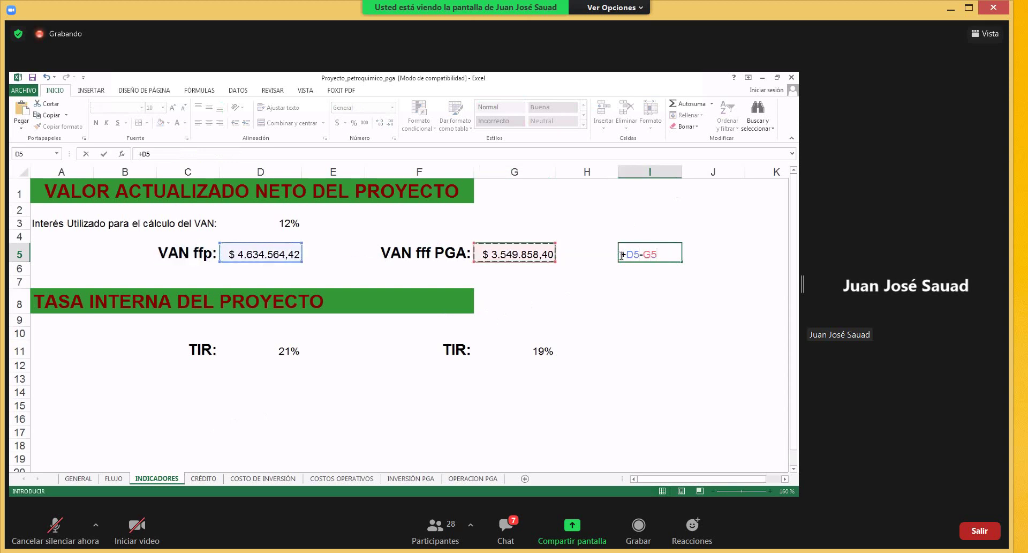
pyautogui.press('Return')
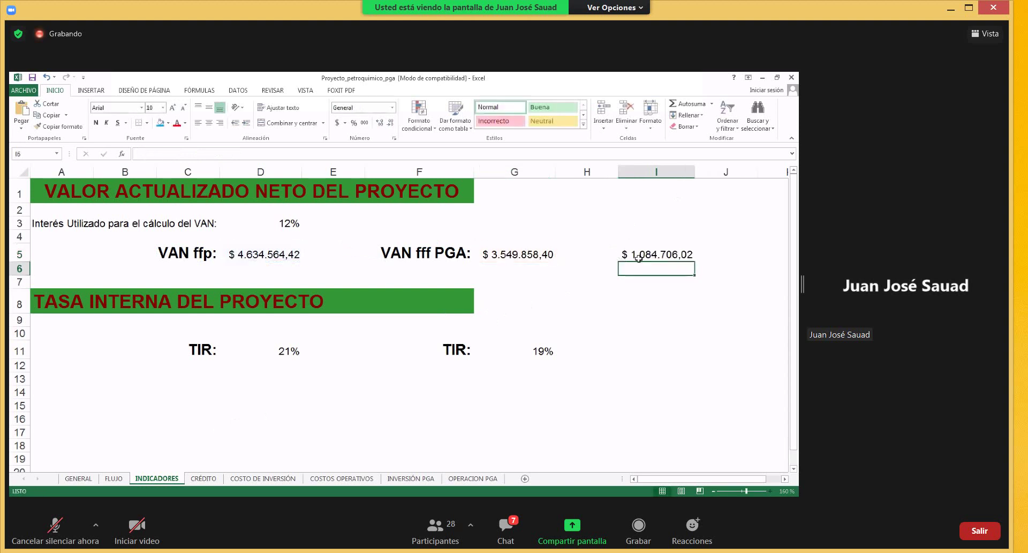
# - Correct the label in F5 to "VAN ffp PGA:" and select the VAN difference in I5
pyautogui.click(401, 245)
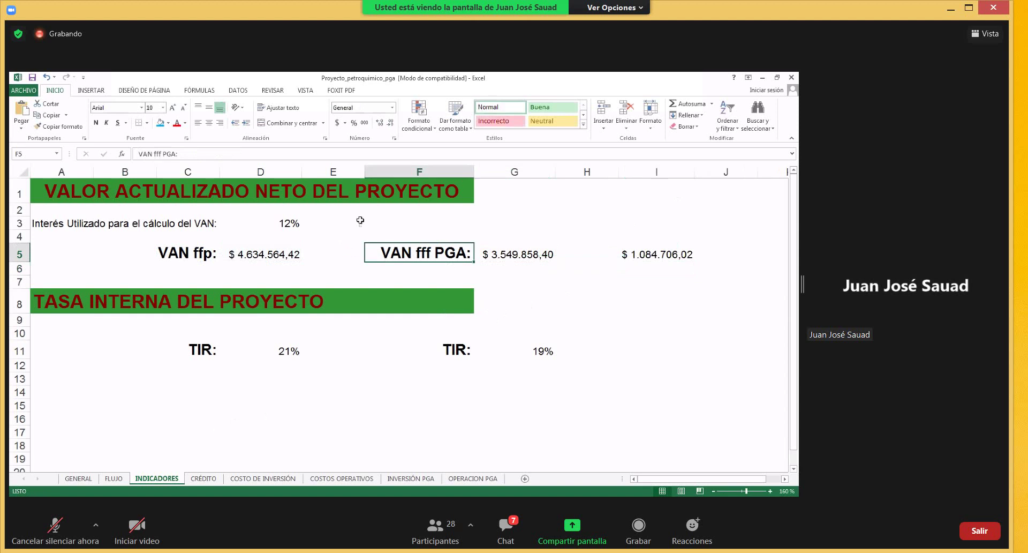
pyautogui.click(161, 153)
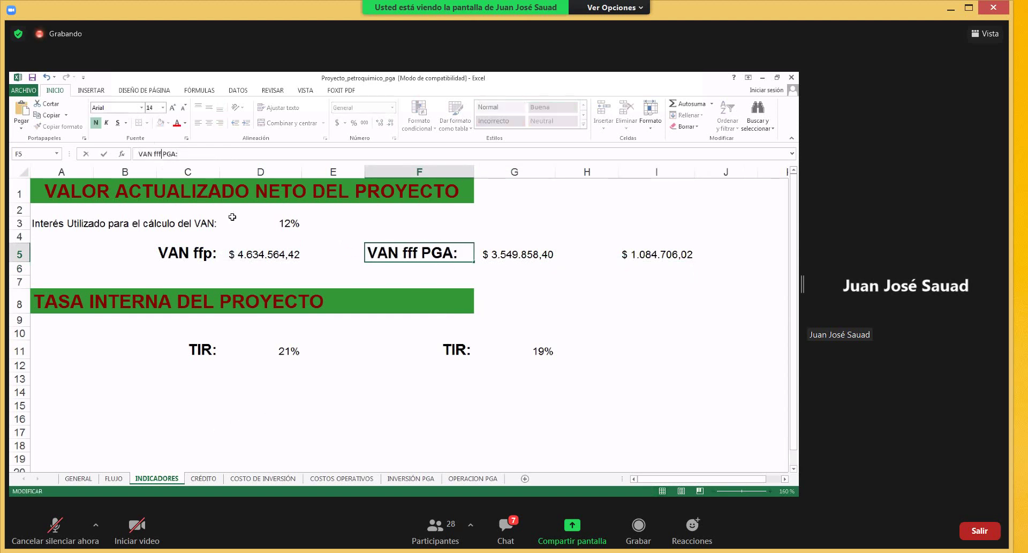
pyautogui.press('BackSpace')
pyautogui.write('o')
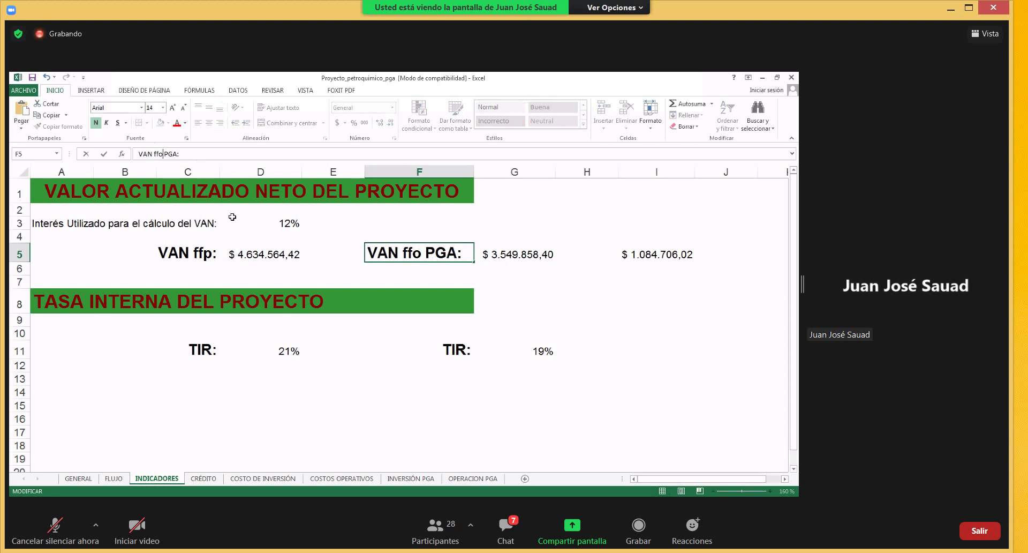
pyautogui.press('BackSpace')
pyautogui.press('Return')
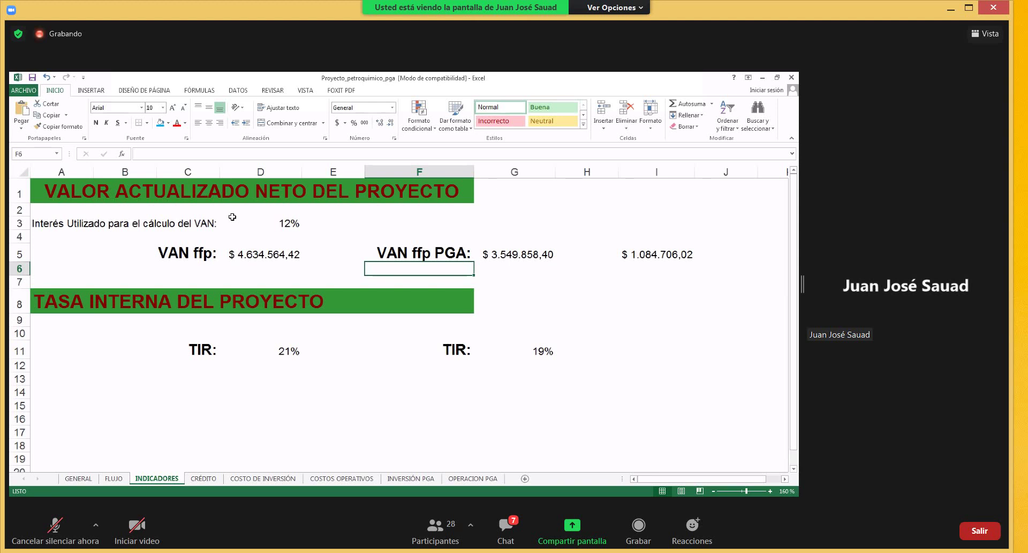
pyautogui.click(671, 254)
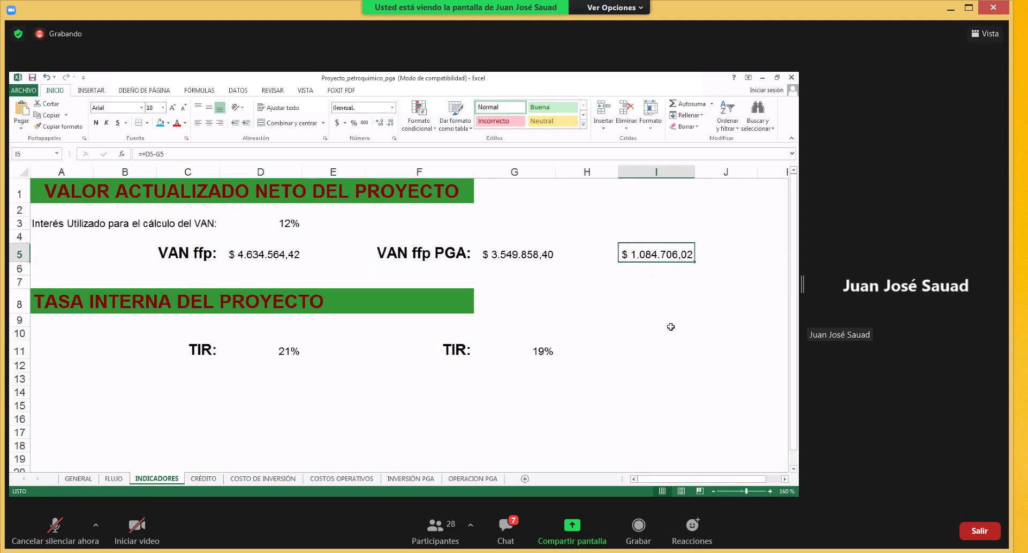